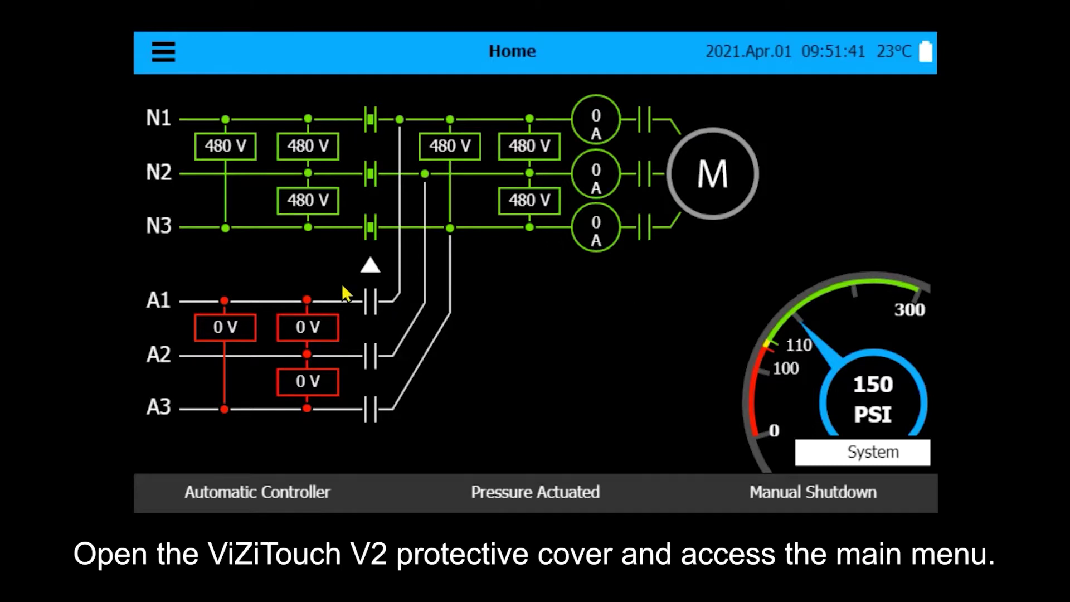
Open the configuration page and log in by entering the user login code.
click(162, 55)
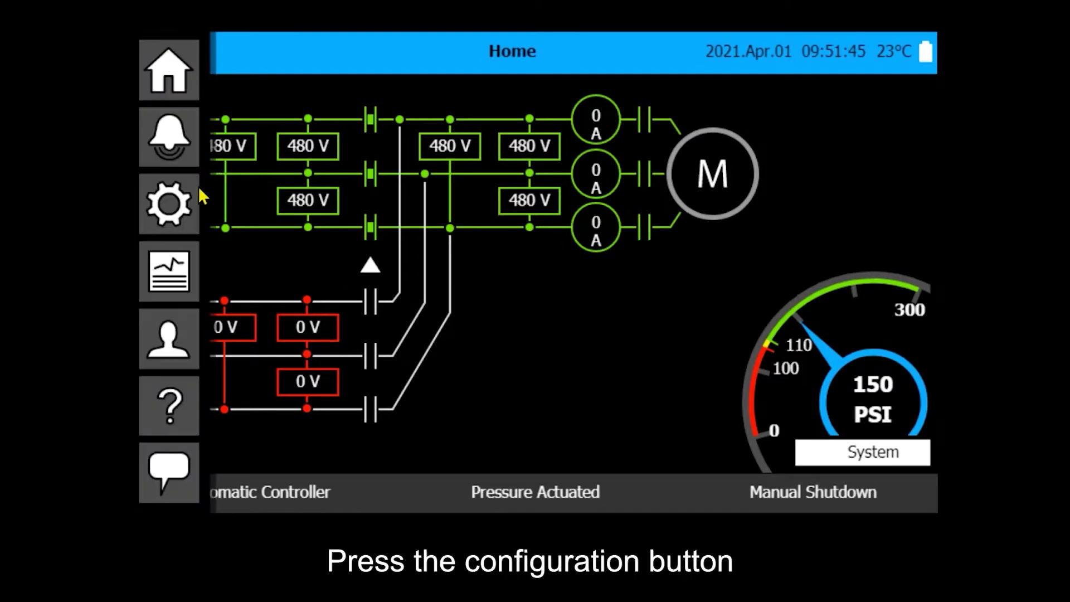
click(168, 203)
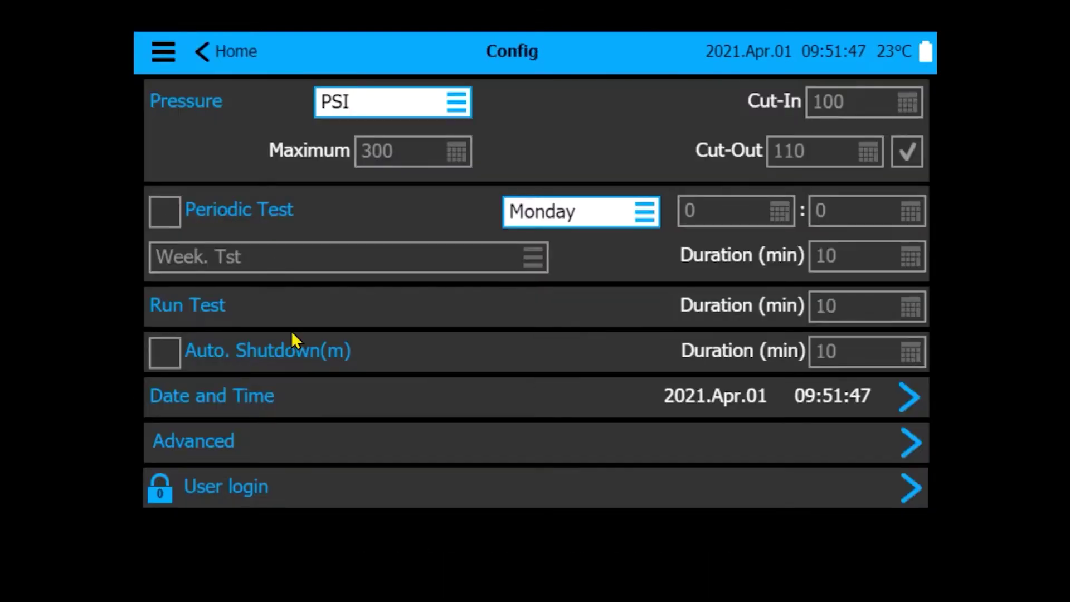
click(278, 493)
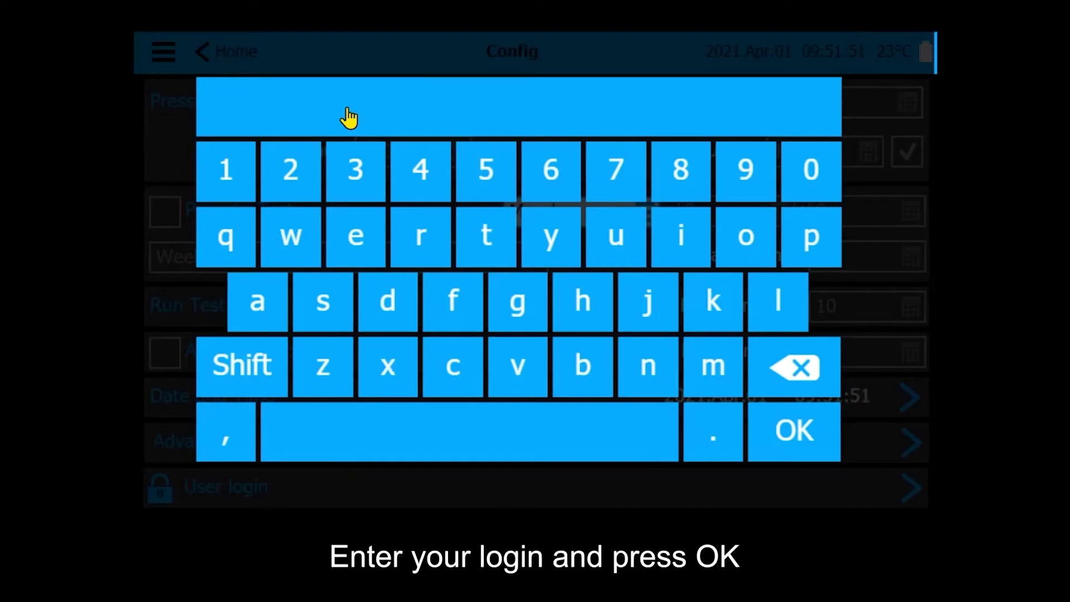
click(289, 170)
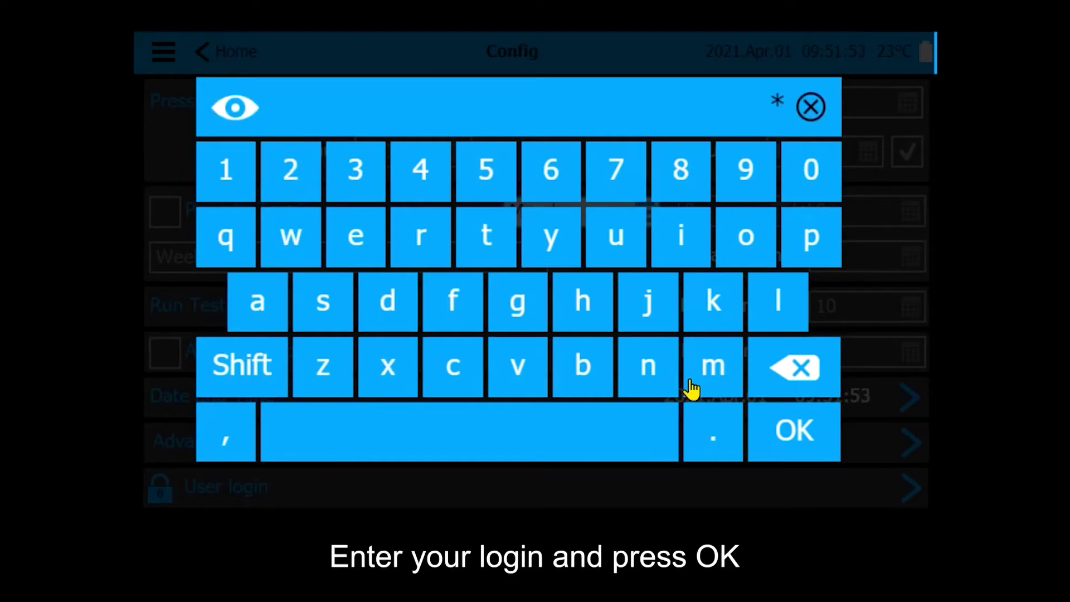
click(792, 430)
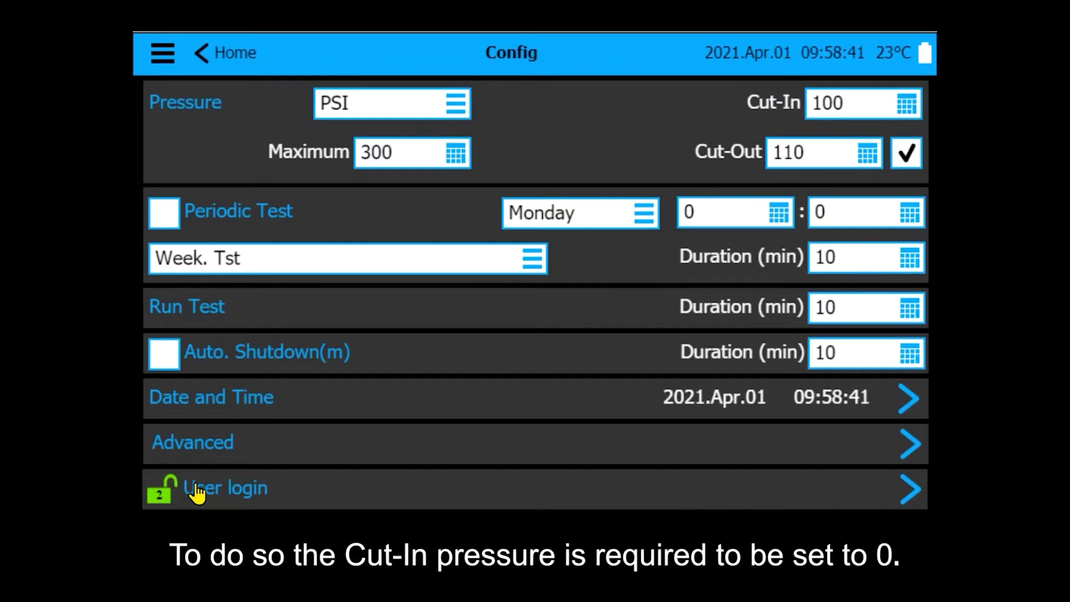
Set the Cut-In pressure to 0 PSI.
click(849, 106)
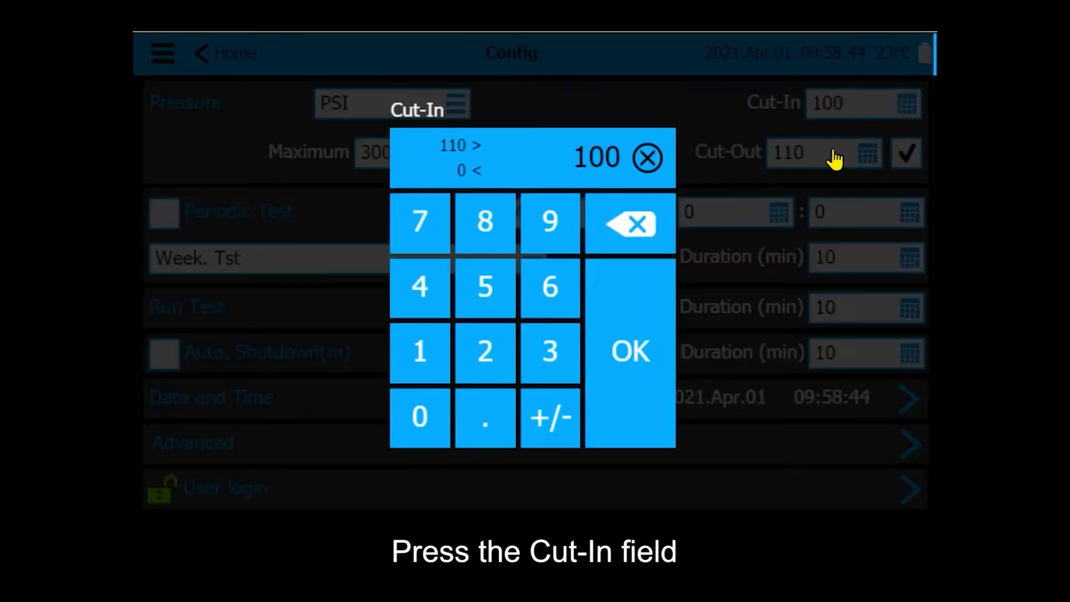
click(648, 160)
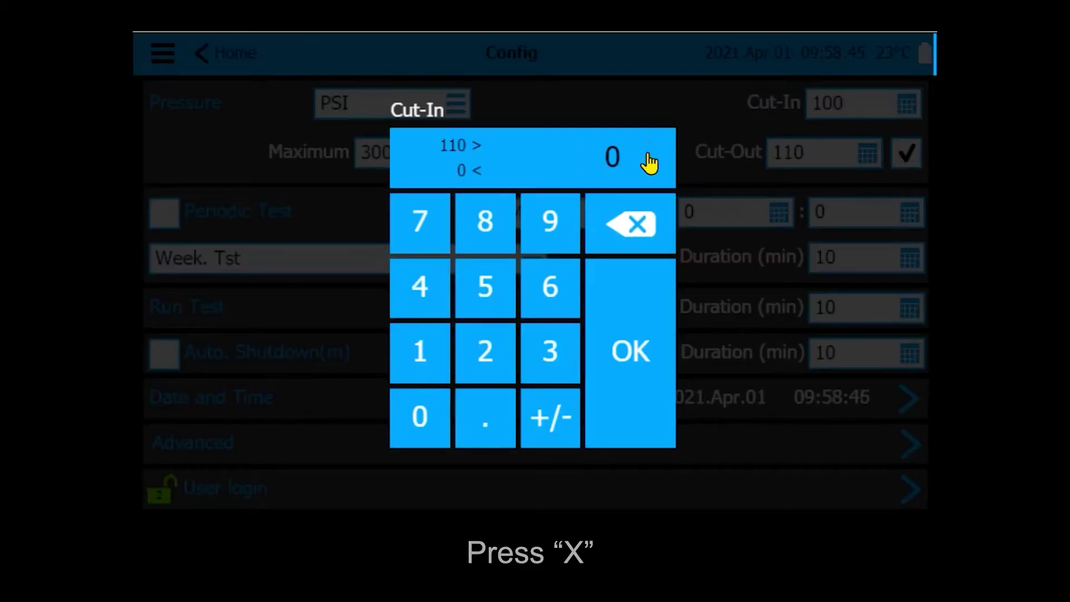
click(633, 351)
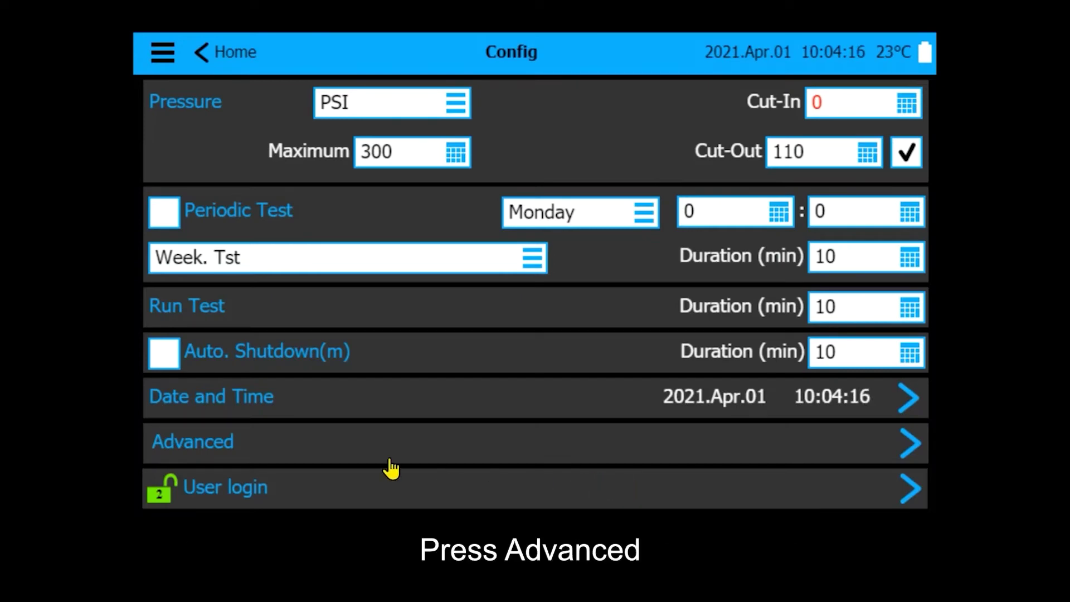
In the advanced sensor settings for Analog input 1 - PT1, set the Desired Low calibration value to 23 PSI.
click(270, 442)
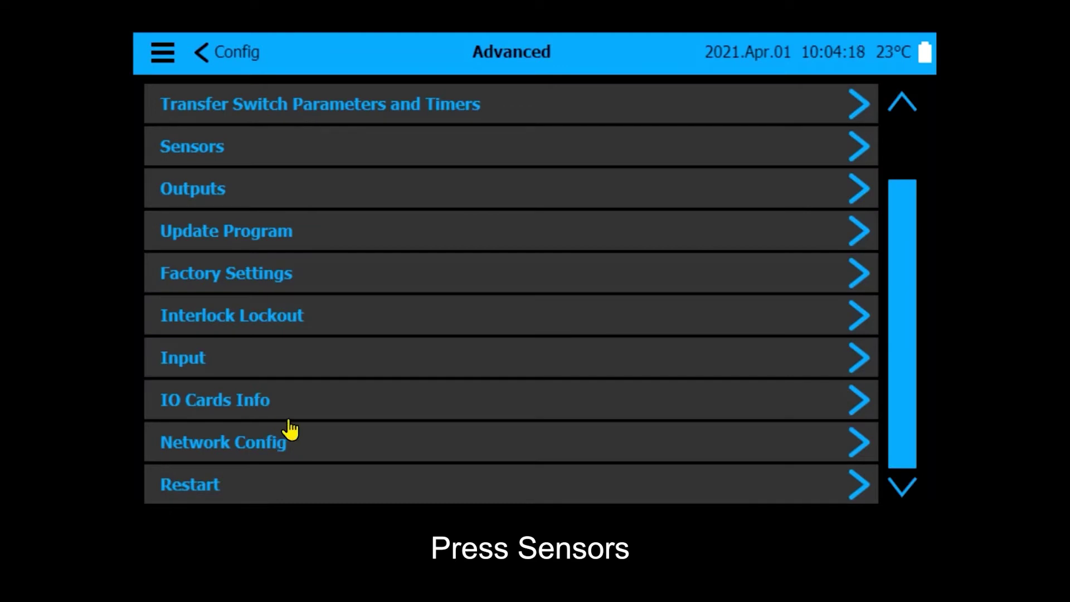
click(246, 147)
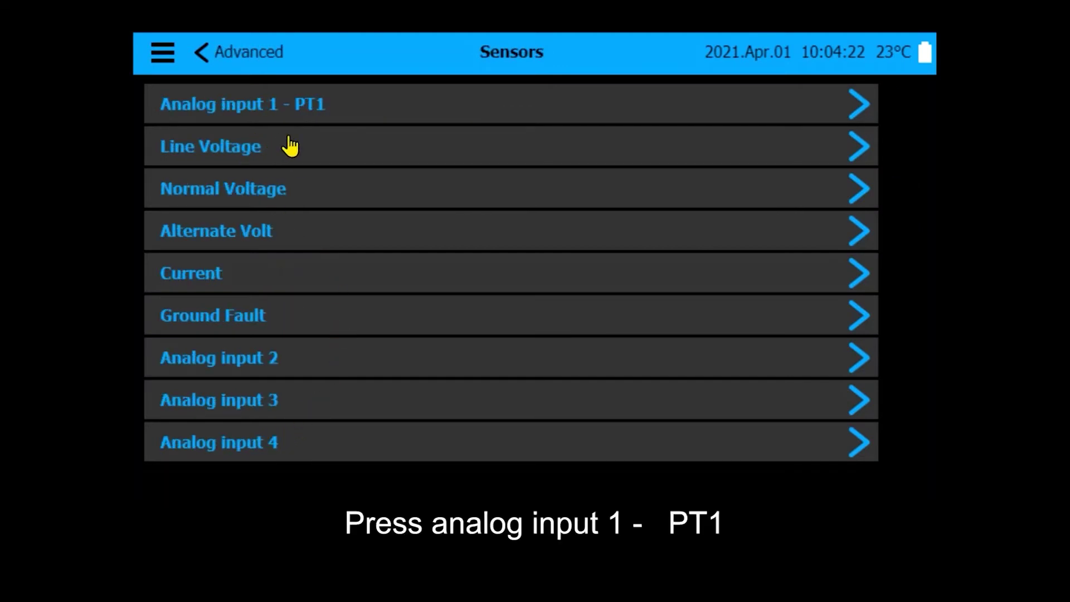
click(344, 105)
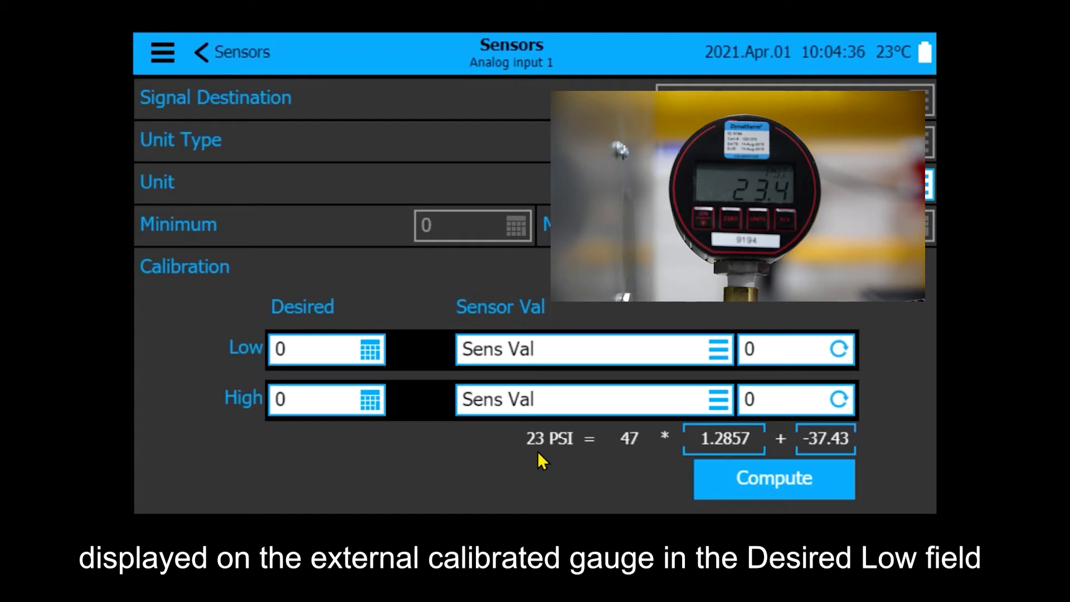
click(369, 349)
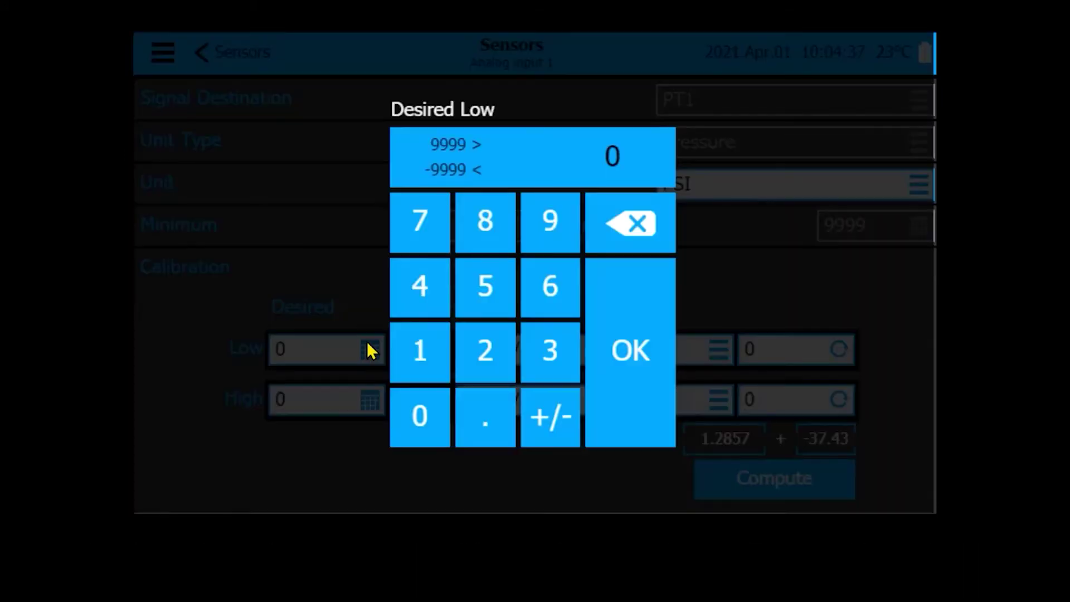
click(500, 353)
click(539, 356)
click(628, 358)
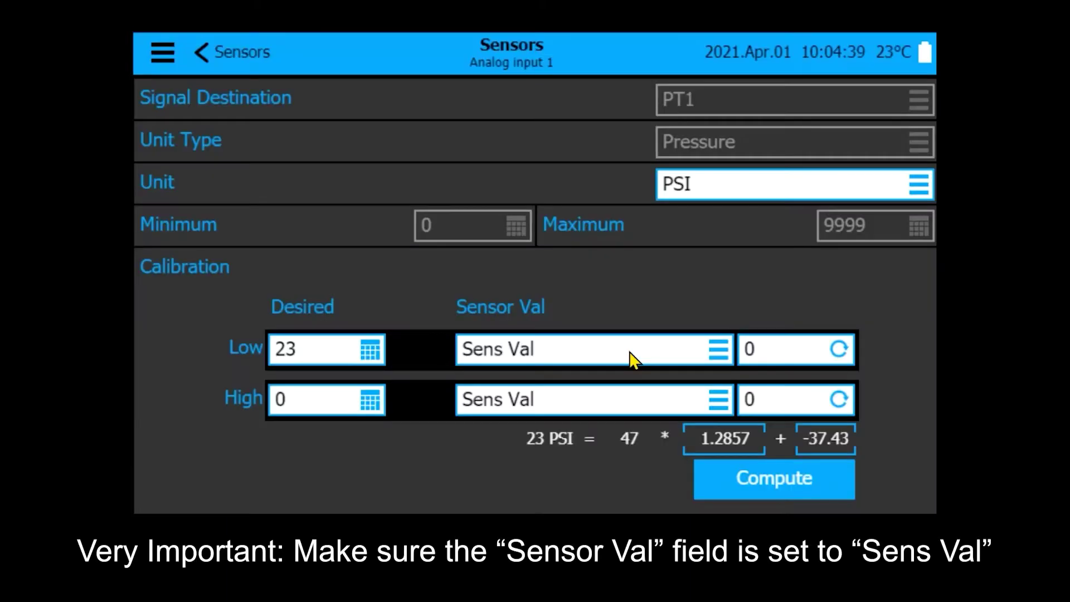
Set the Low calibration row's sensor value type to Sens Val and capture the current sensor reading for it.
click(717, 350)
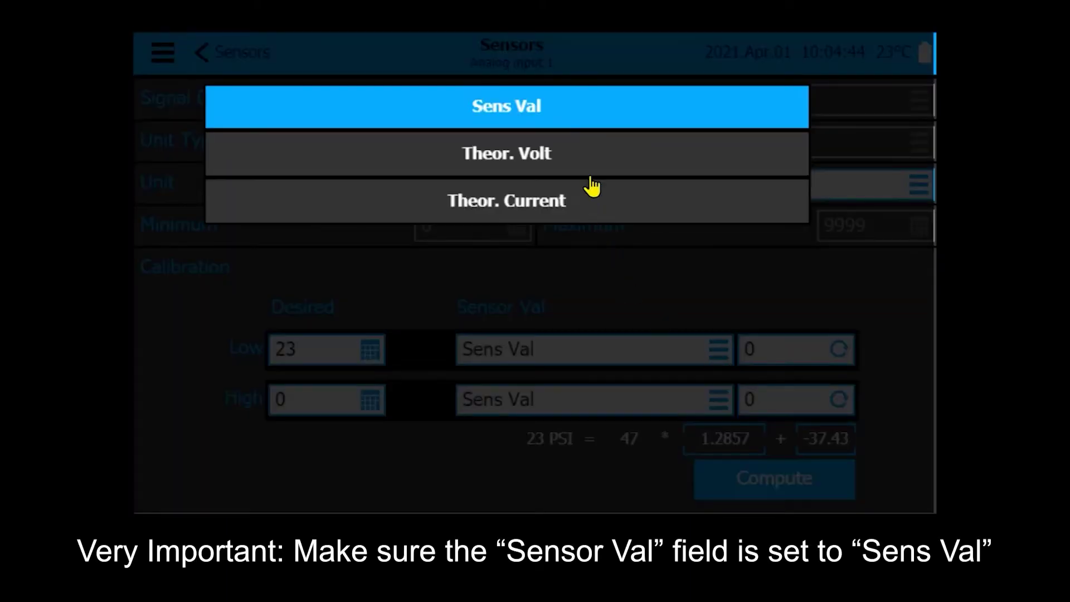
click(560, 109)
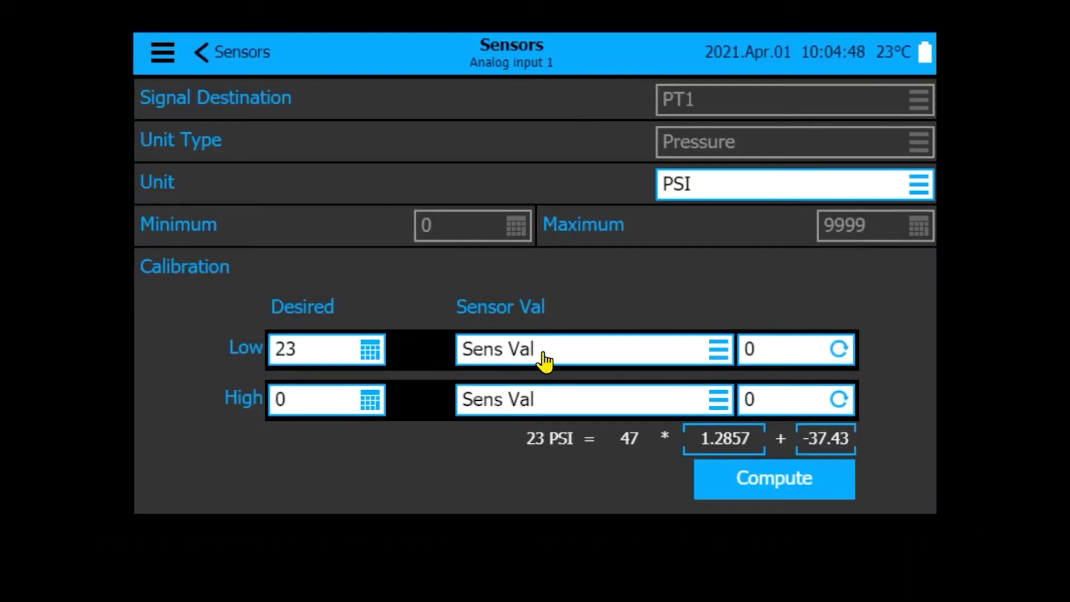
click(839, 349)
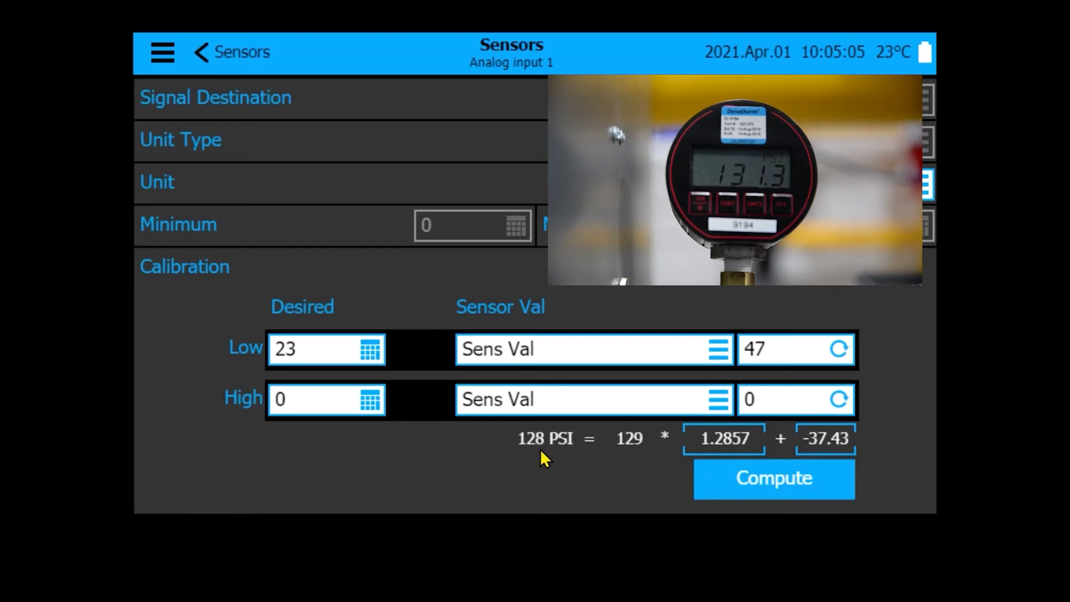
Set the Desired High calibration value to 131 PSI and capture the current sensor reading for the High row.
click(370, 401)
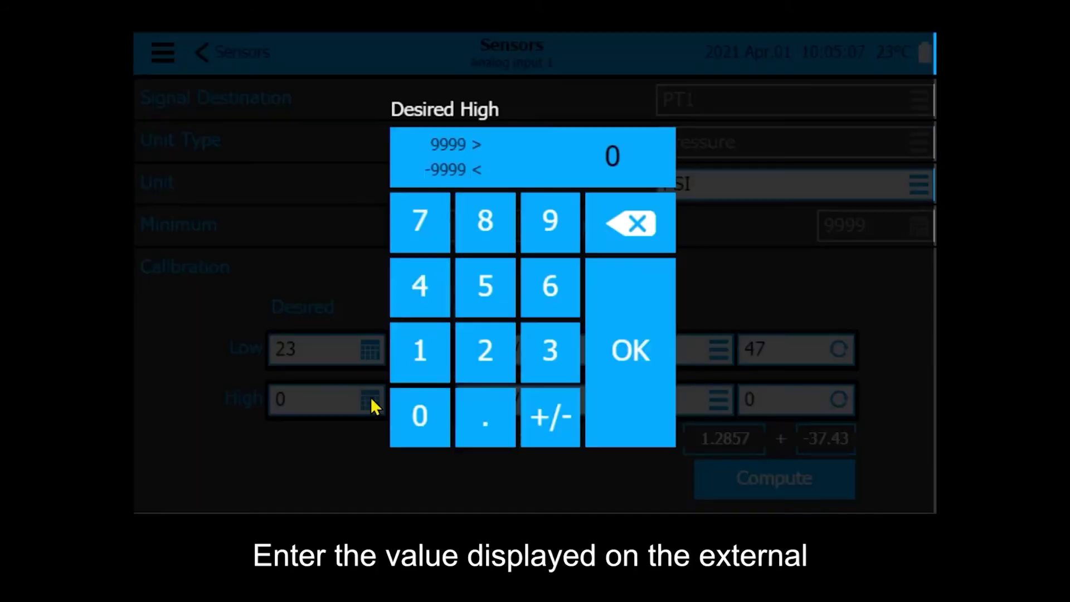
click(426, 358)
click(544, 351)
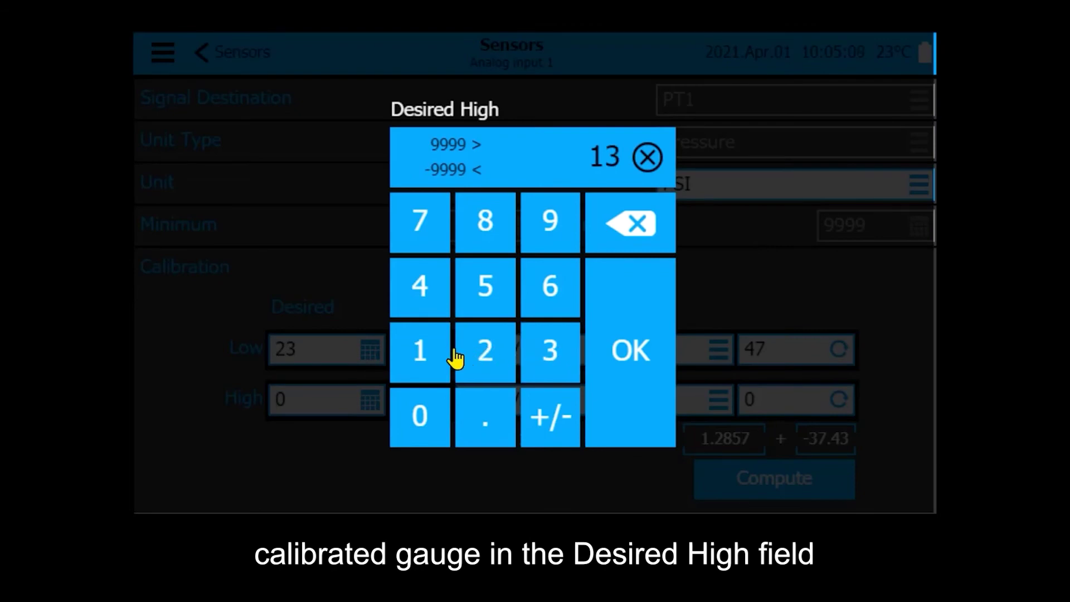
click(438, 352)
click(609, 346)
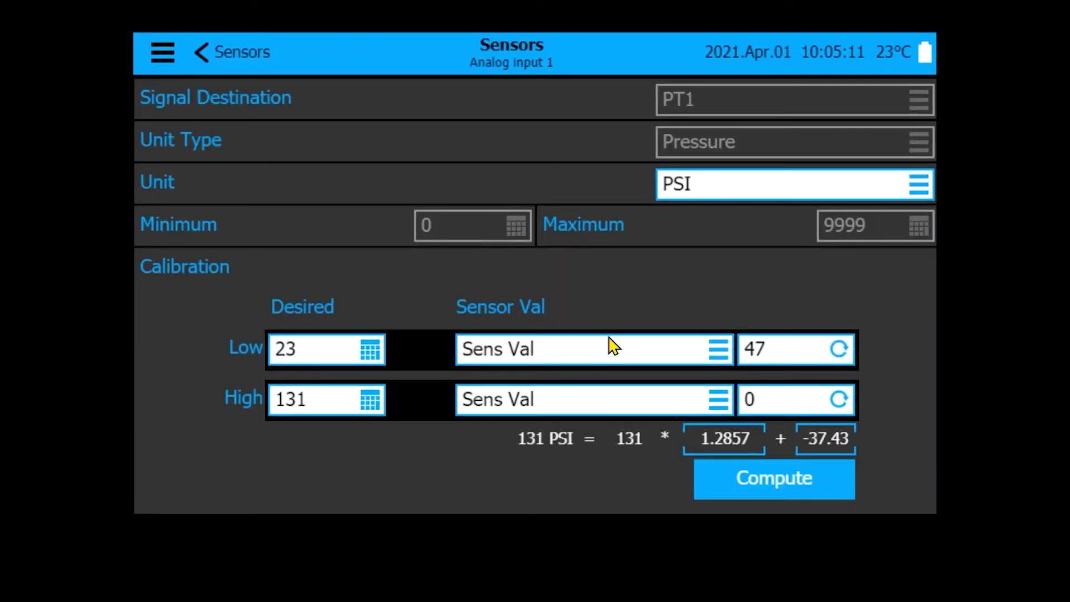
click(839, 399)
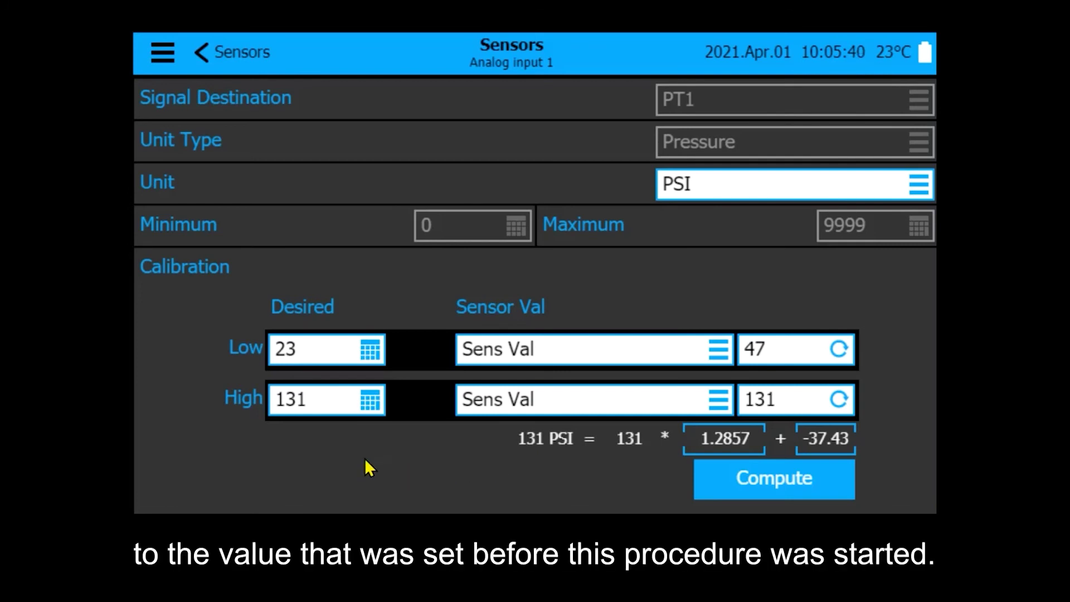
Return to the configuration page and set the Cut-In pressure to 100 PSI.
click(163, 53)
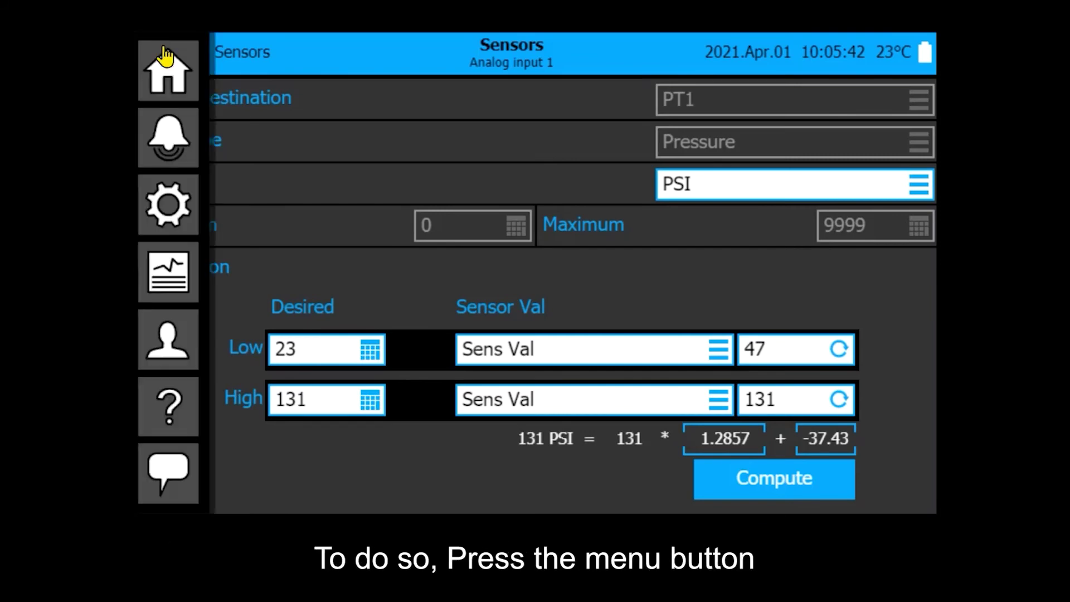
click(166, 208)
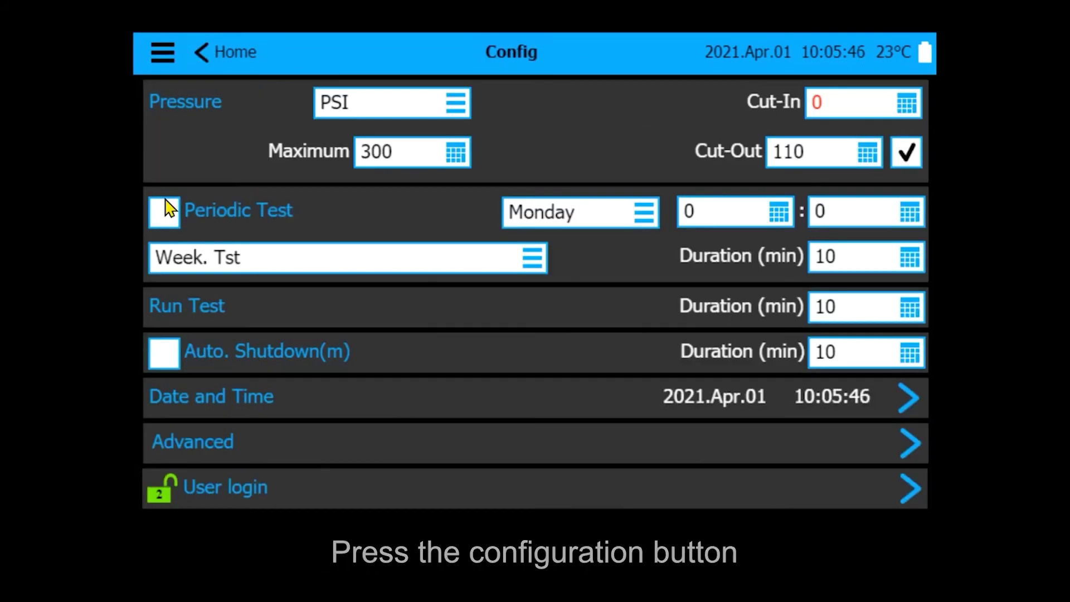
click(831, 103)
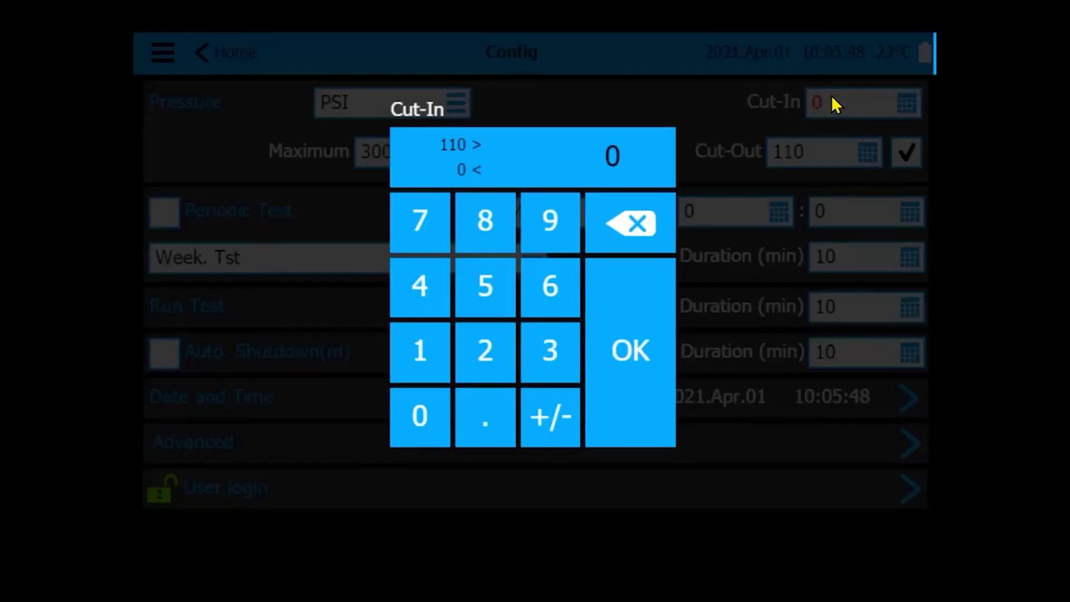
click(421, 374)
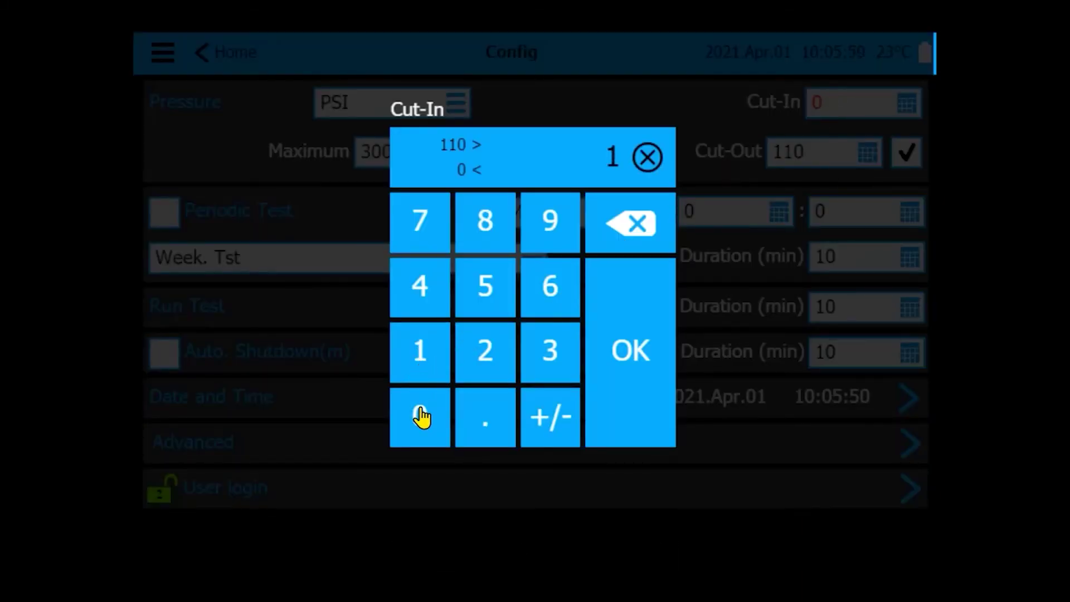
click(419, 415)
click(429, 419)
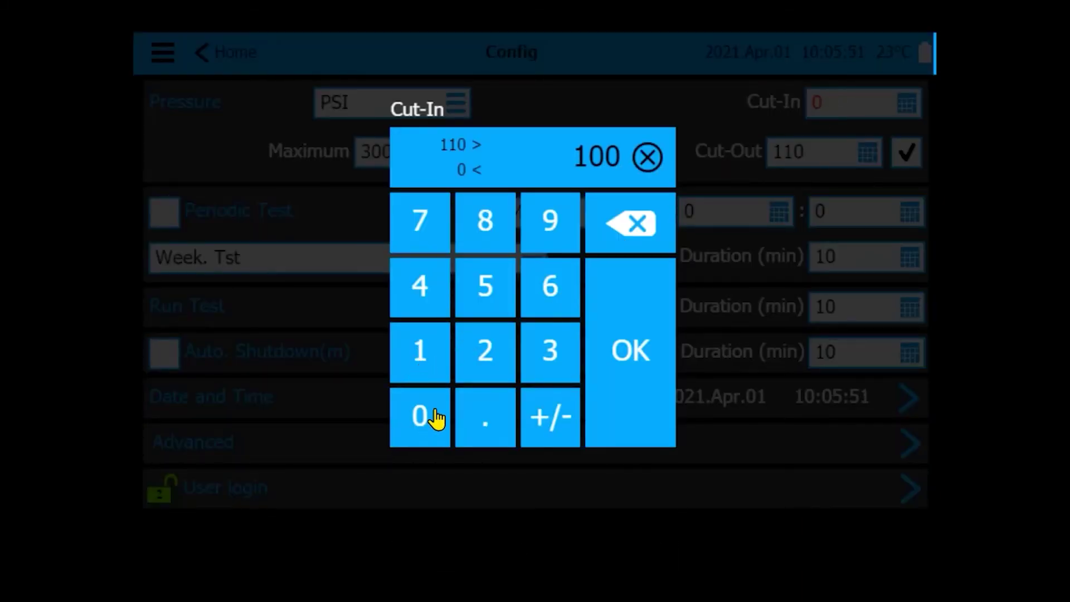
click(630, 351)
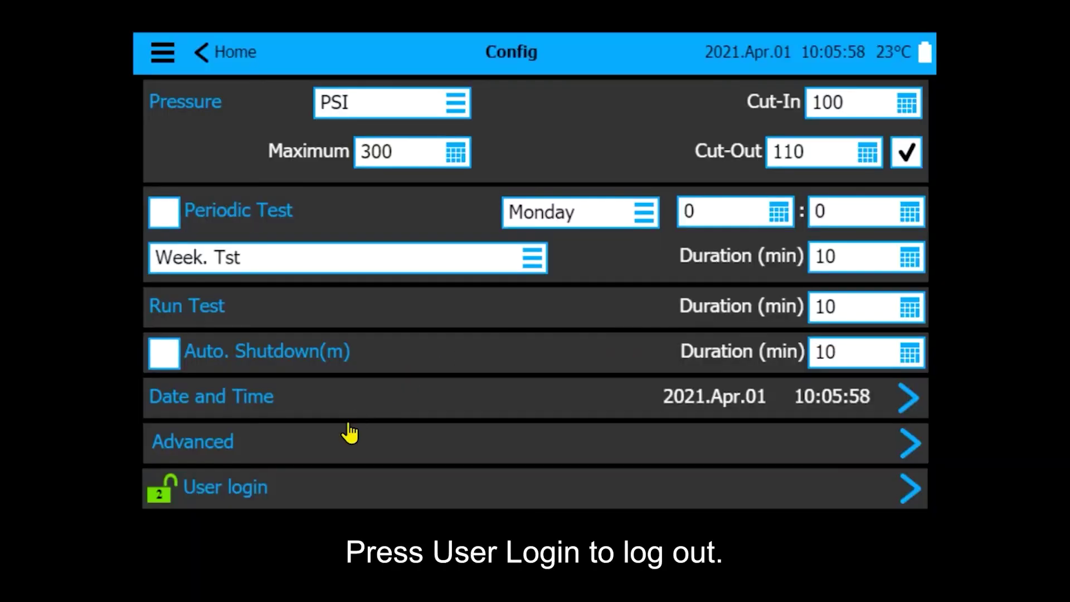
Log out of the user session and return to the home page.
click(277, 485)
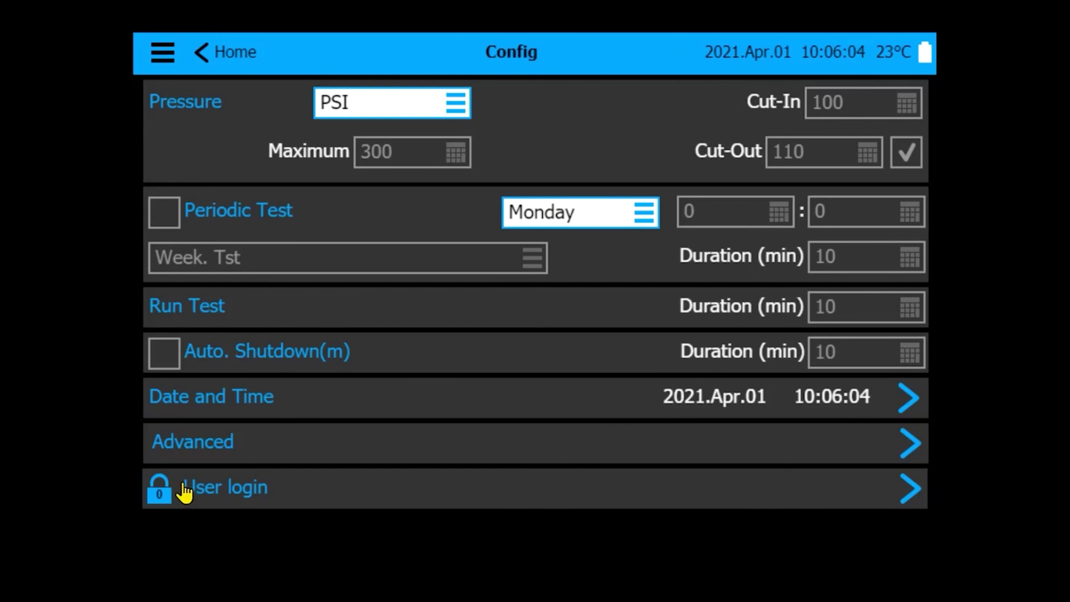
click(228, 51)
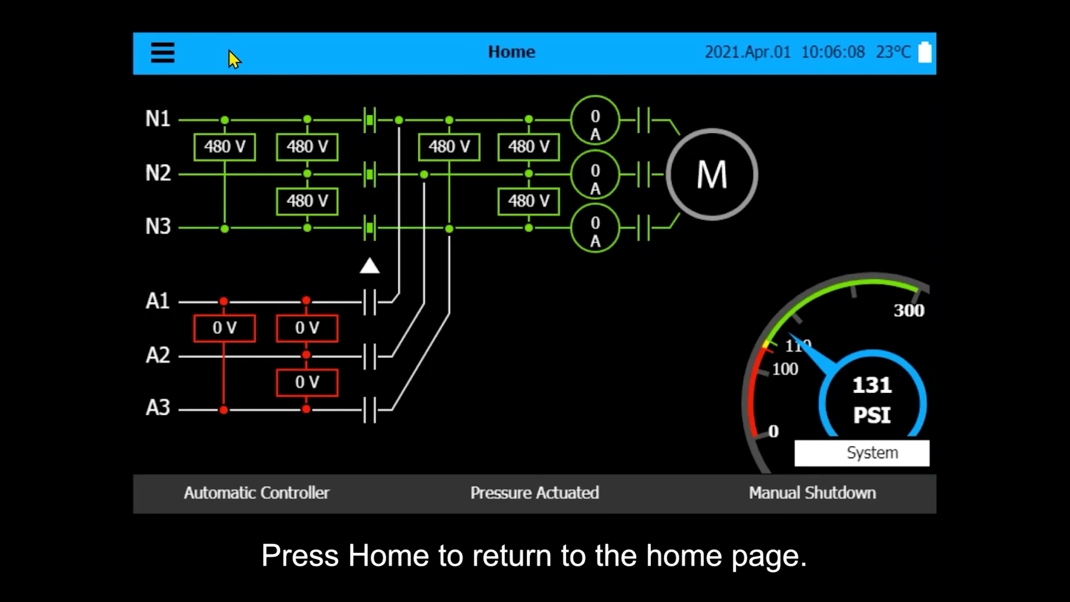